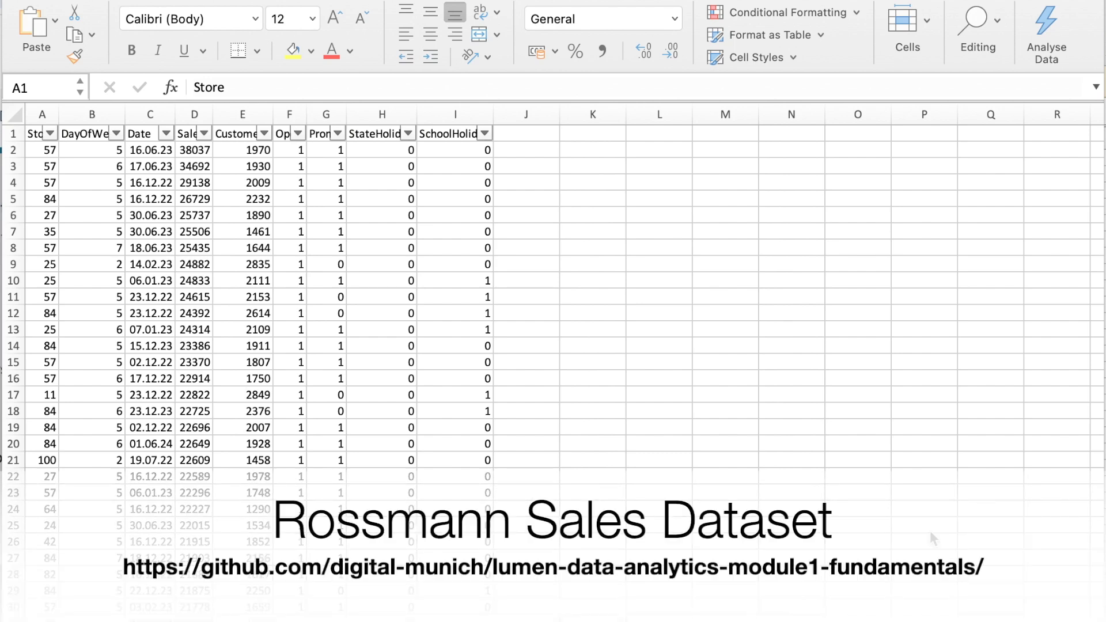
Step: Create a pivot table from the range raw_data!$A$1:$I$91263 on a new worksheet
click(628, 2)
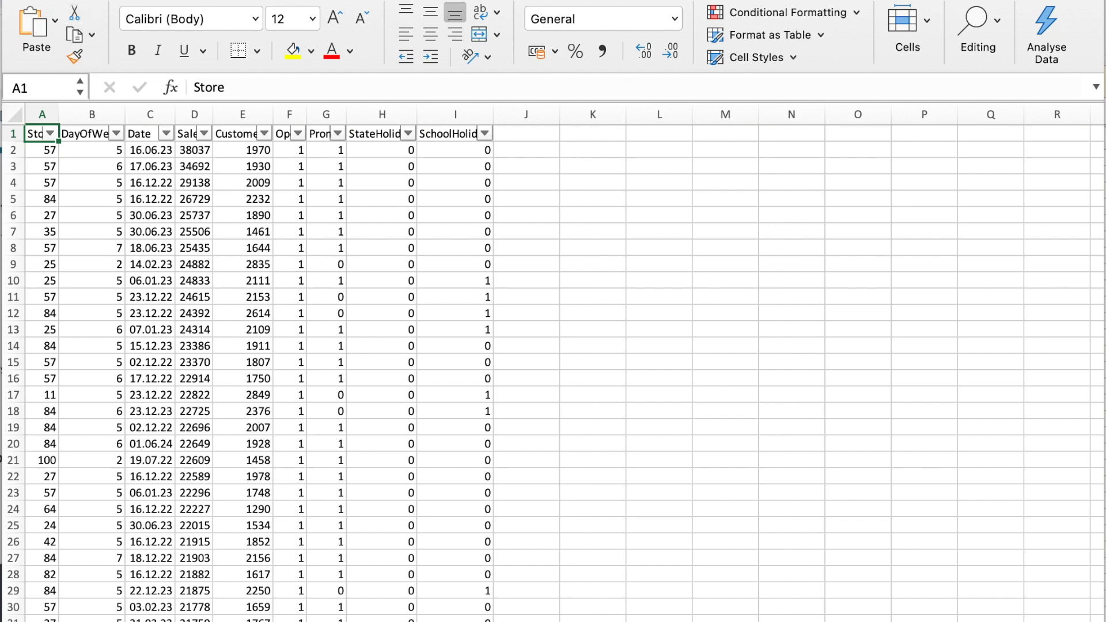
click(78, 0)
click(53, 20)
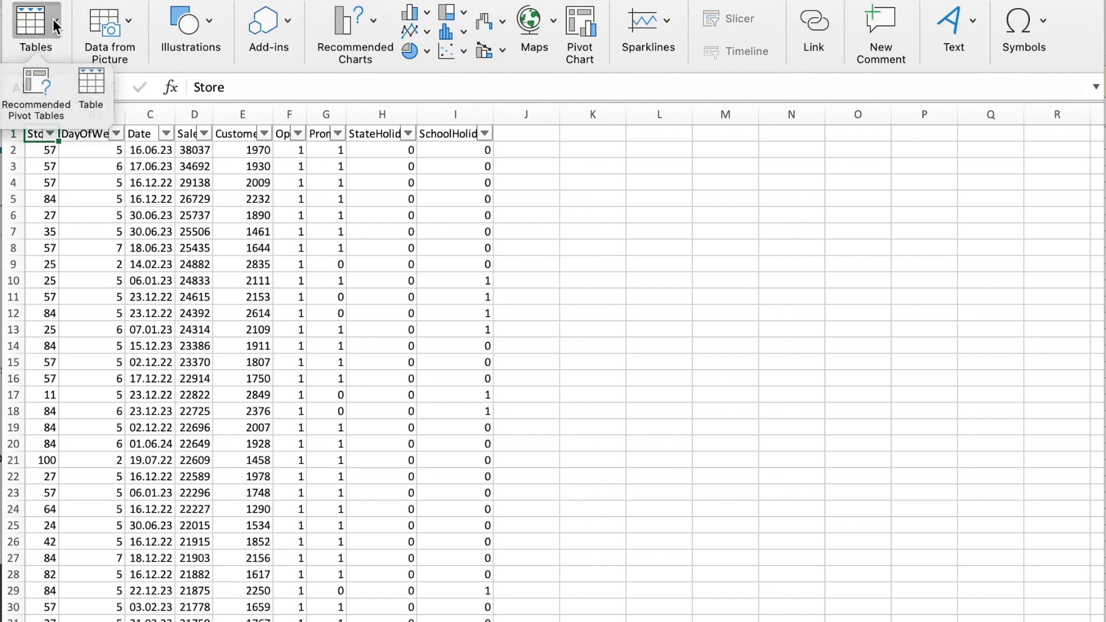
click(0, 95)
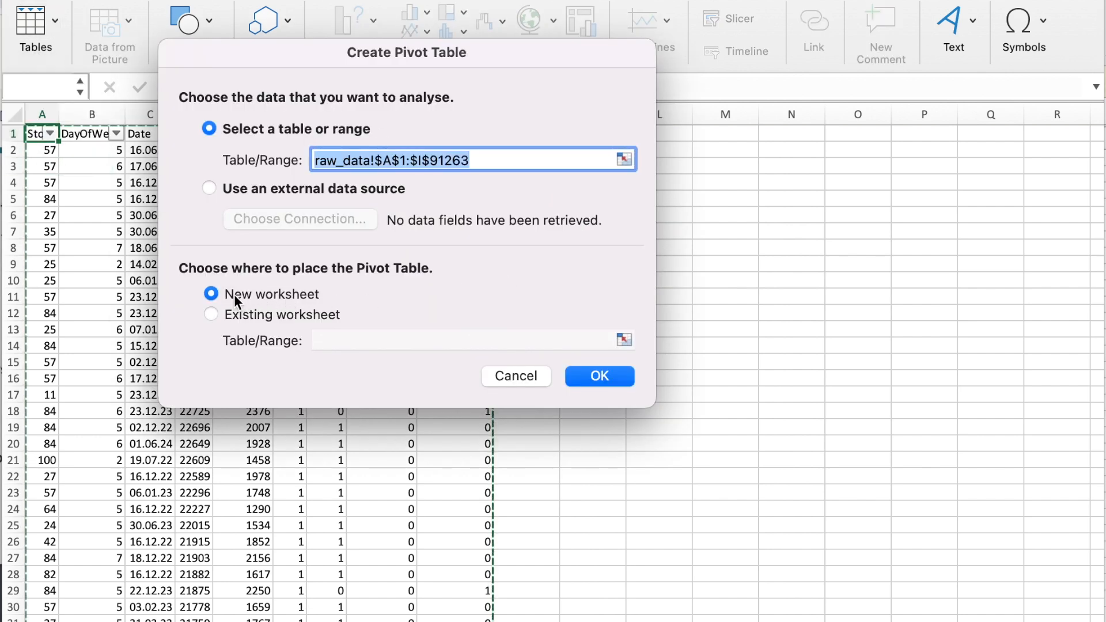
click(589, 375)
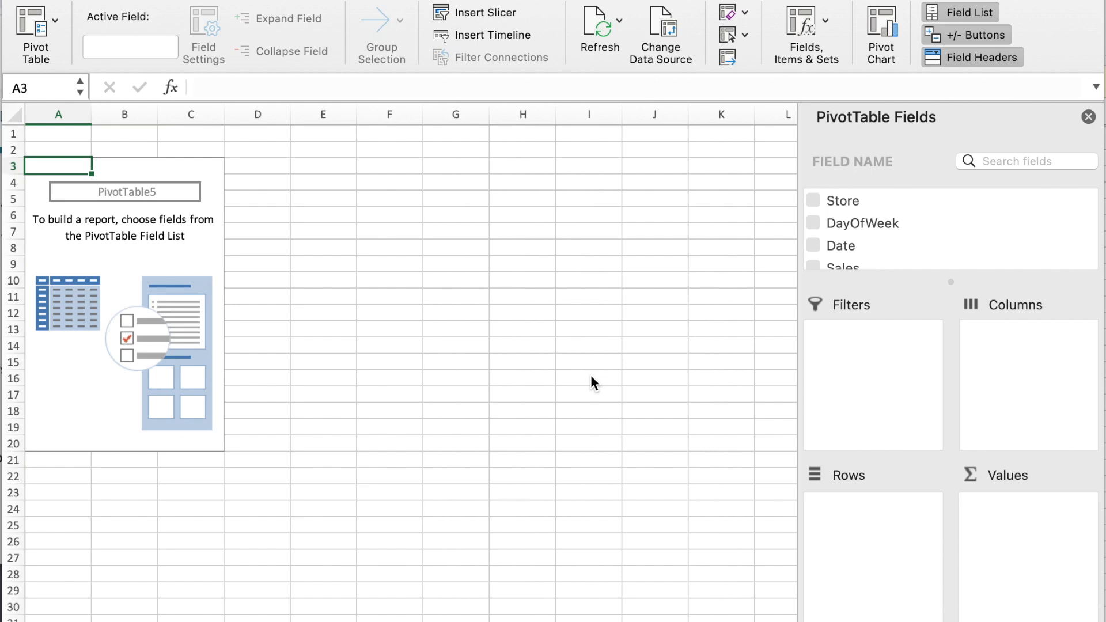
Step: Add Store as the pivot table's row field and Sales as its value field
click(837, 202)
drag(837, 201, 873, 523)
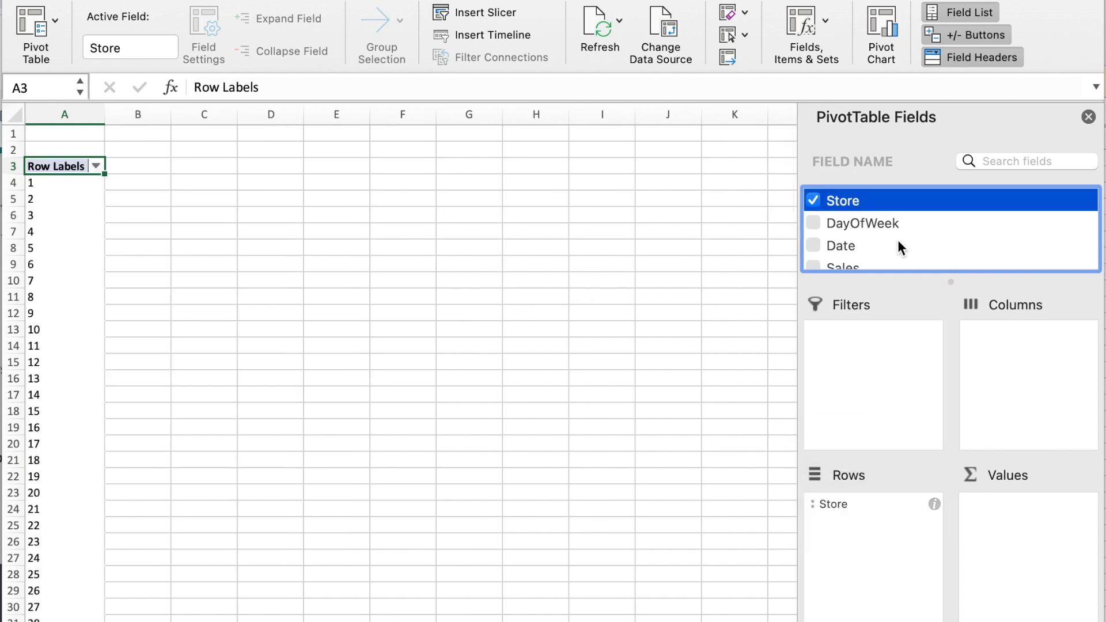
scroll(871, 222, down, 3)
drag(861, 210, 1035, 524)
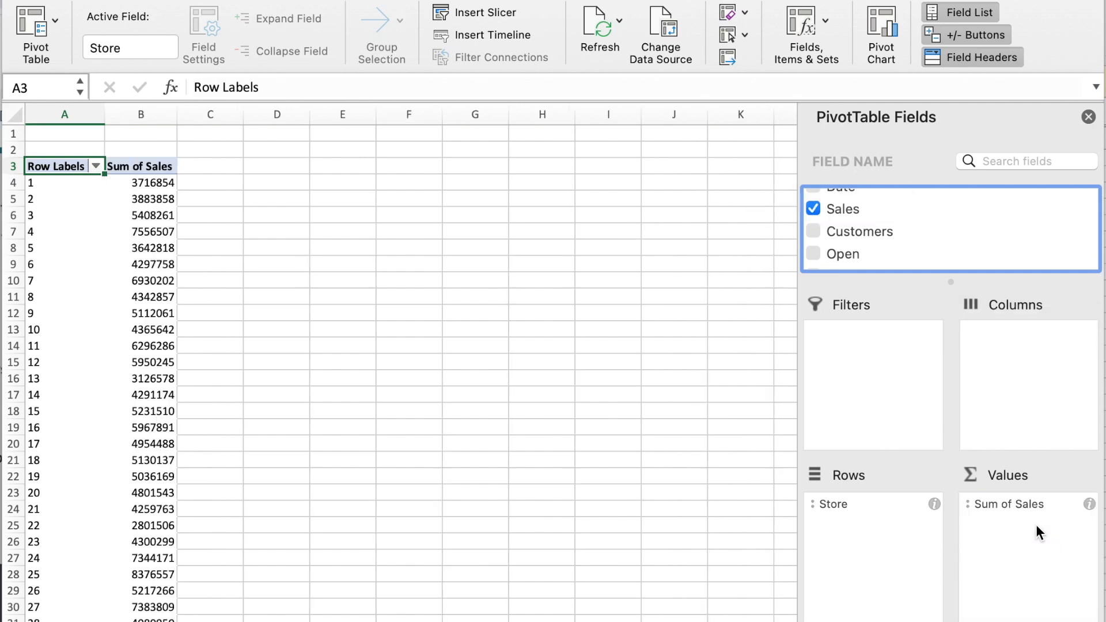
Step: Summarise the Sales value field by Average instead of Sum
click(1089, 505)
click(336, 229)
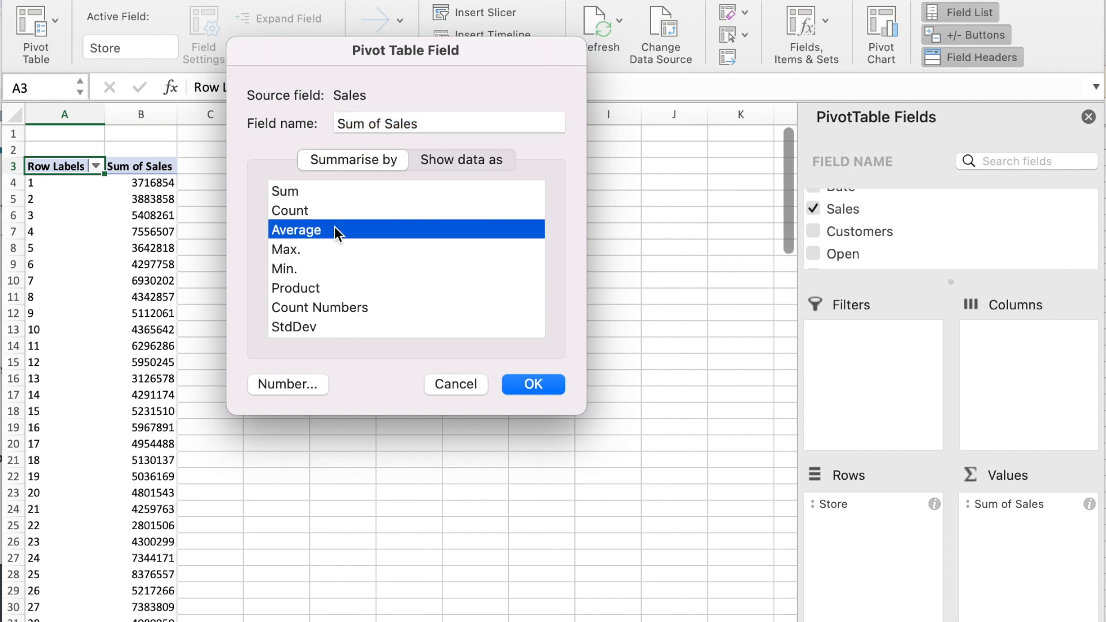
click(552, 384)
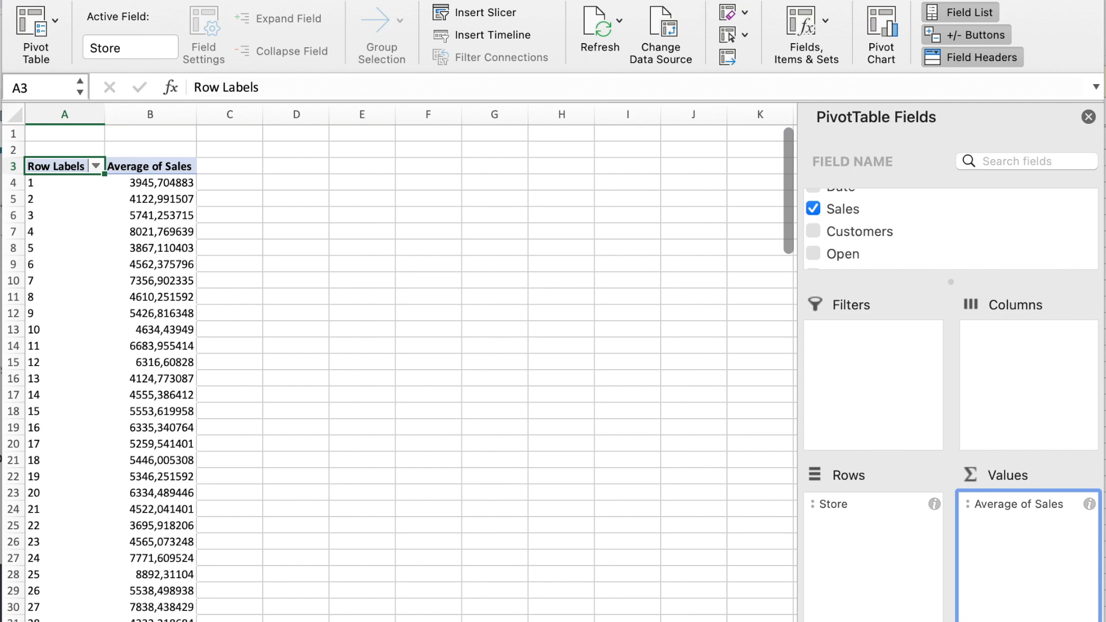
Step: Insert slicers for the DayOfWeek and StateHoliday fields of the pivot table
click(501, 10)
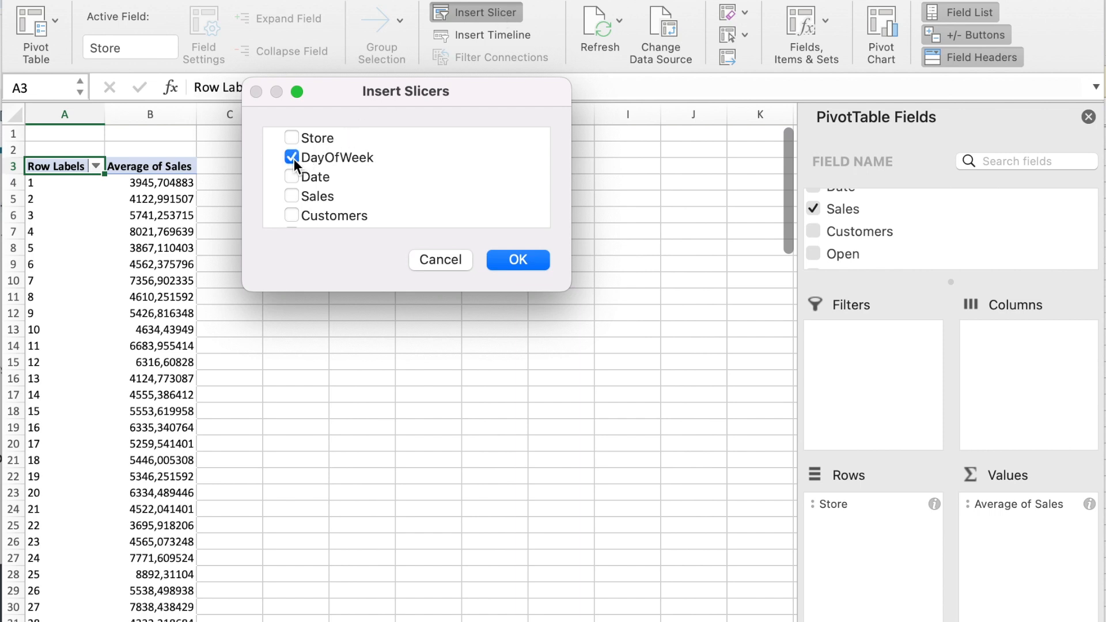
scroll(395, 181, down, 5)
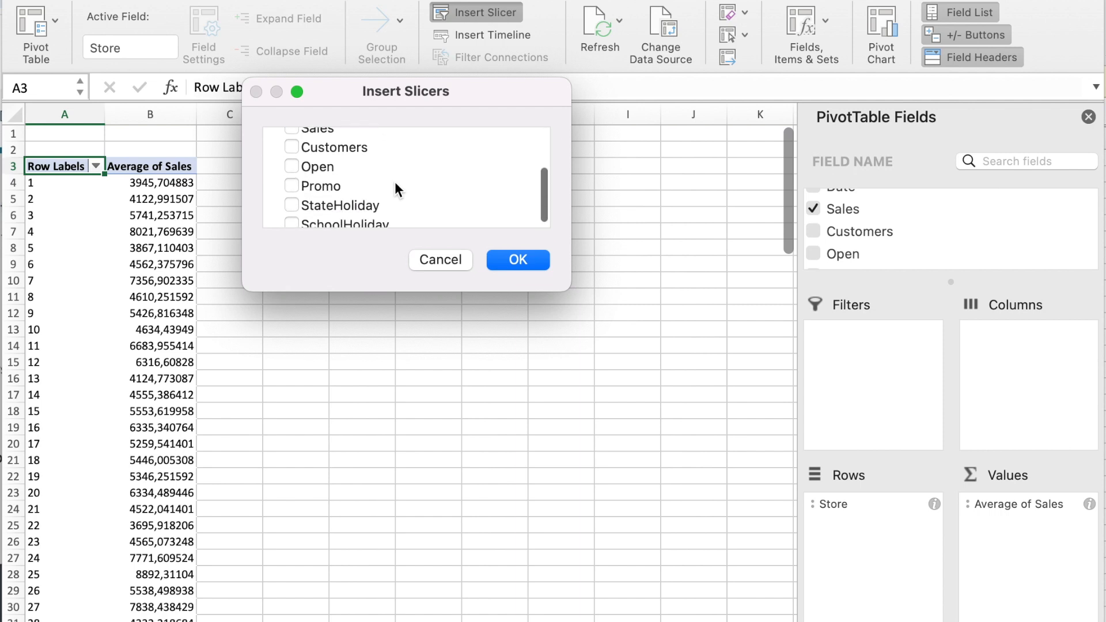
click(292, 199)
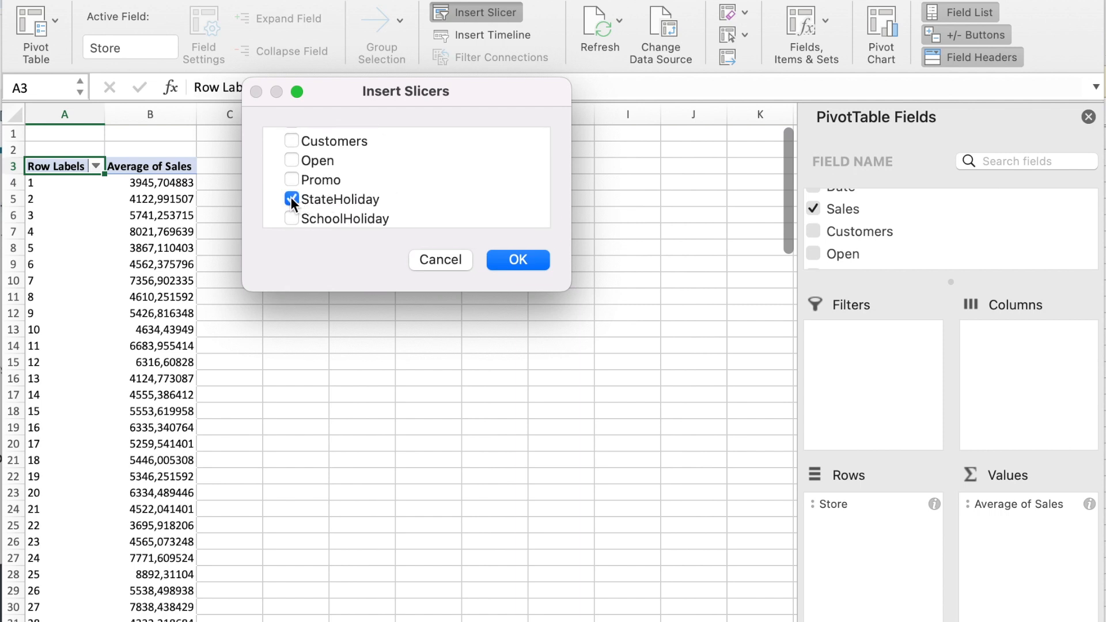
click(527, 257)
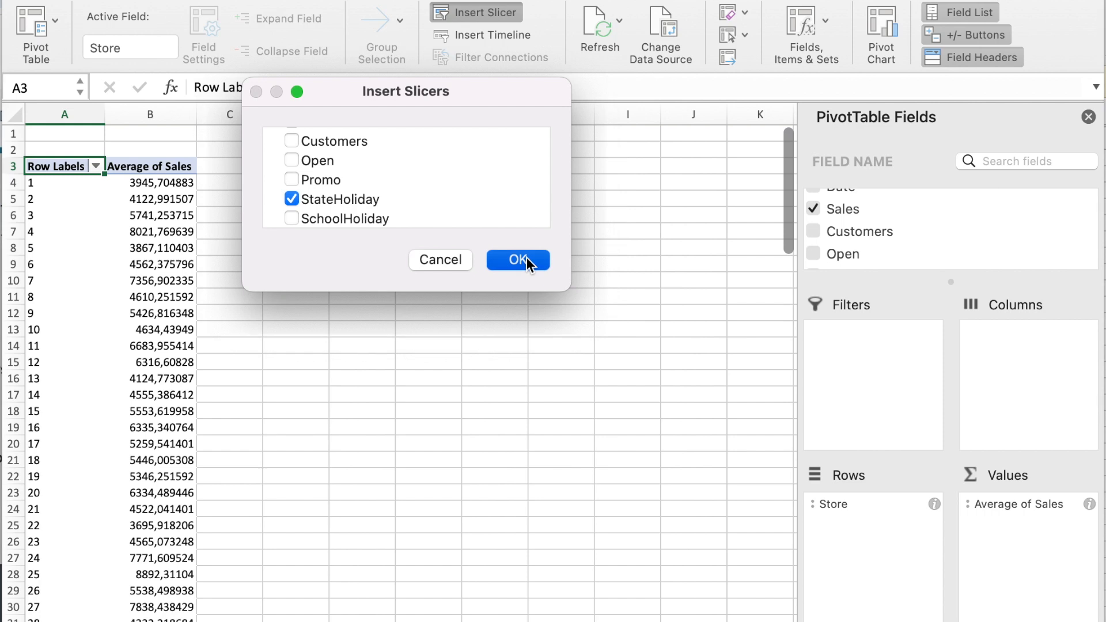
Step: Arrange the DayOfWeek and StateHoliday slicers side by side next to the pivot table, tops aligned near row 3
drag(377, 275, 294, 164)
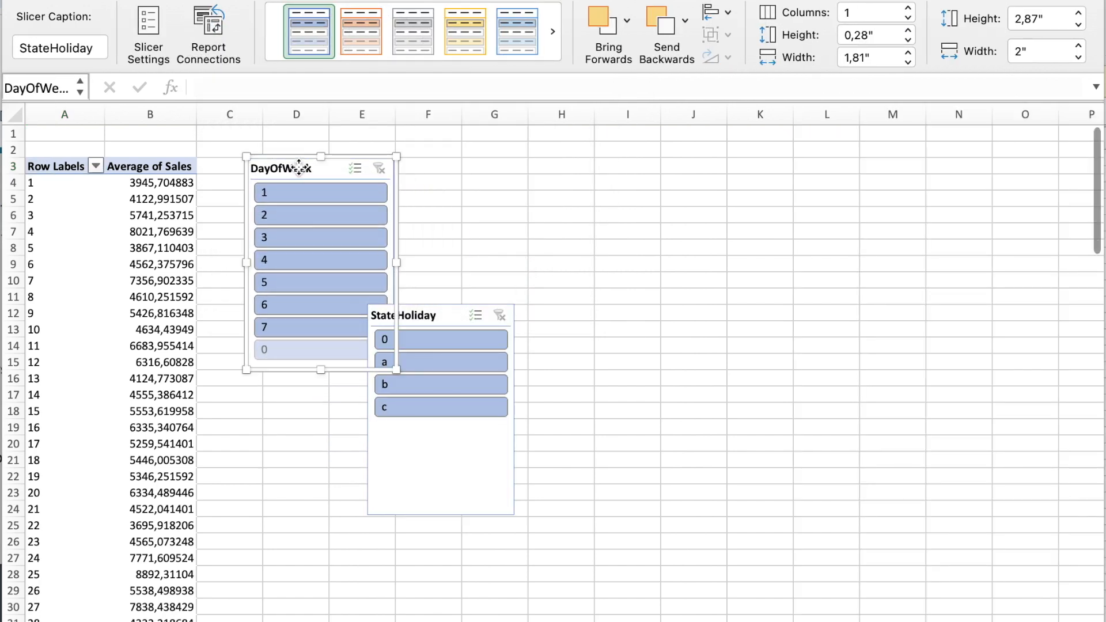
click(440, 316)
drag(440, 316, 474, 170)
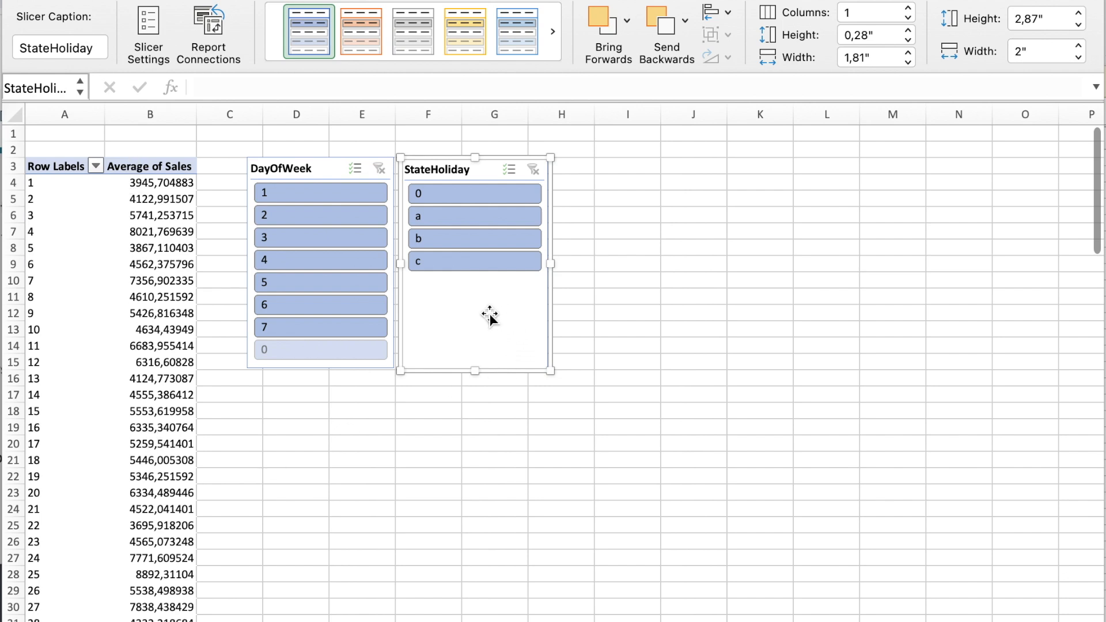
Step: Filter the pivot table by StateHoliday a, b and c in turn to compare the average sales
click(453, 217)
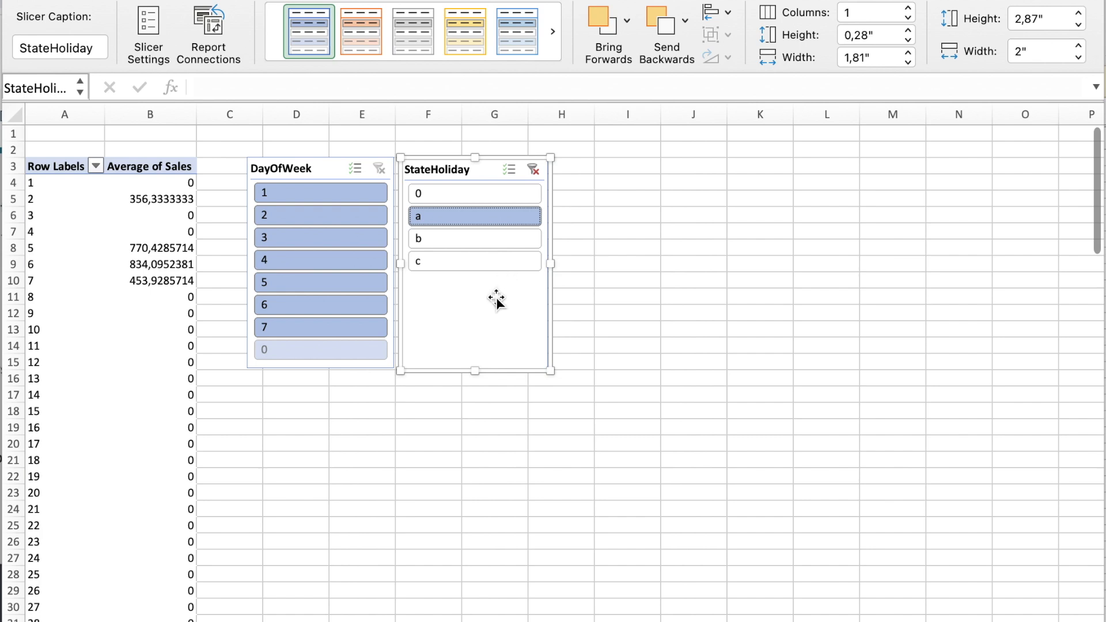
click(465, 241)
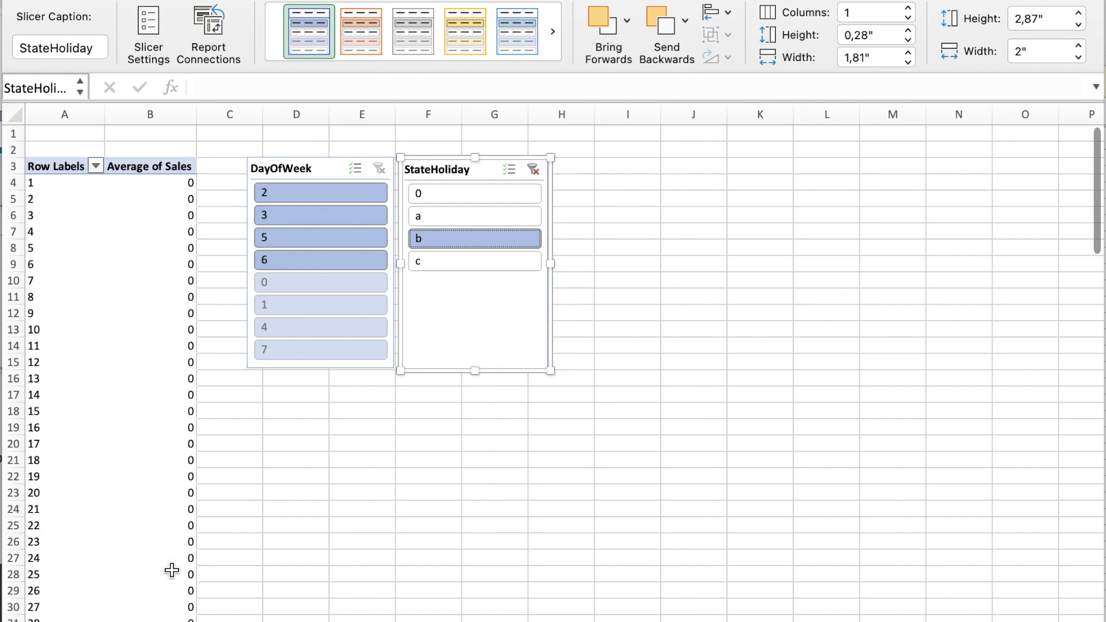
click(465, 267)
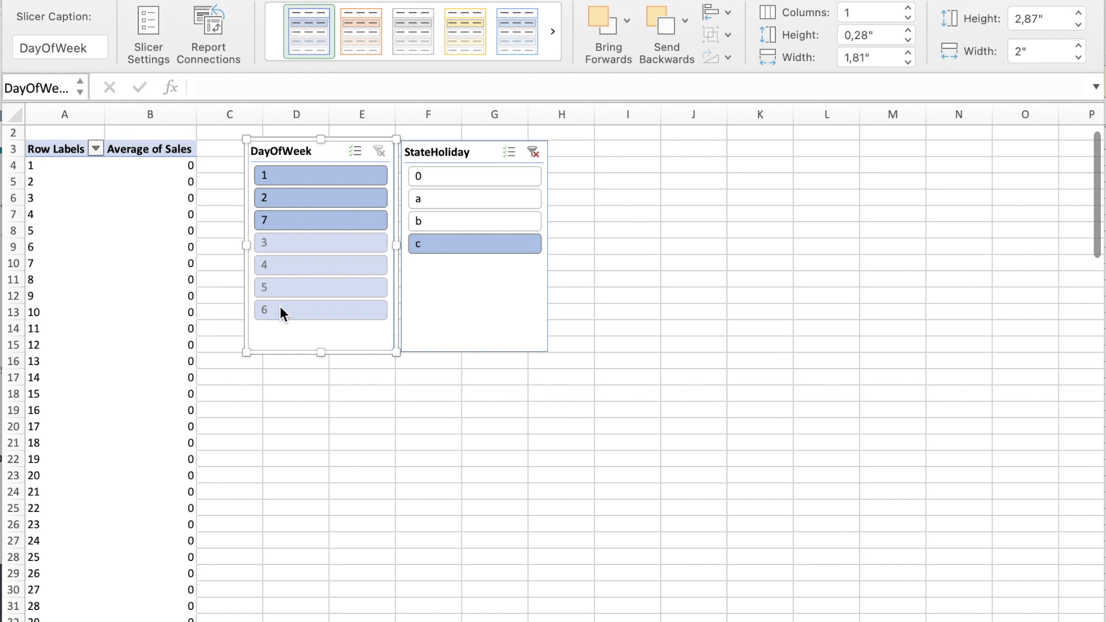
Step: With StateHoliday c selected, filter DayOfWeek by 3, 1, 2 and 7 in turn and review the stores' average sales
click(303, 242)
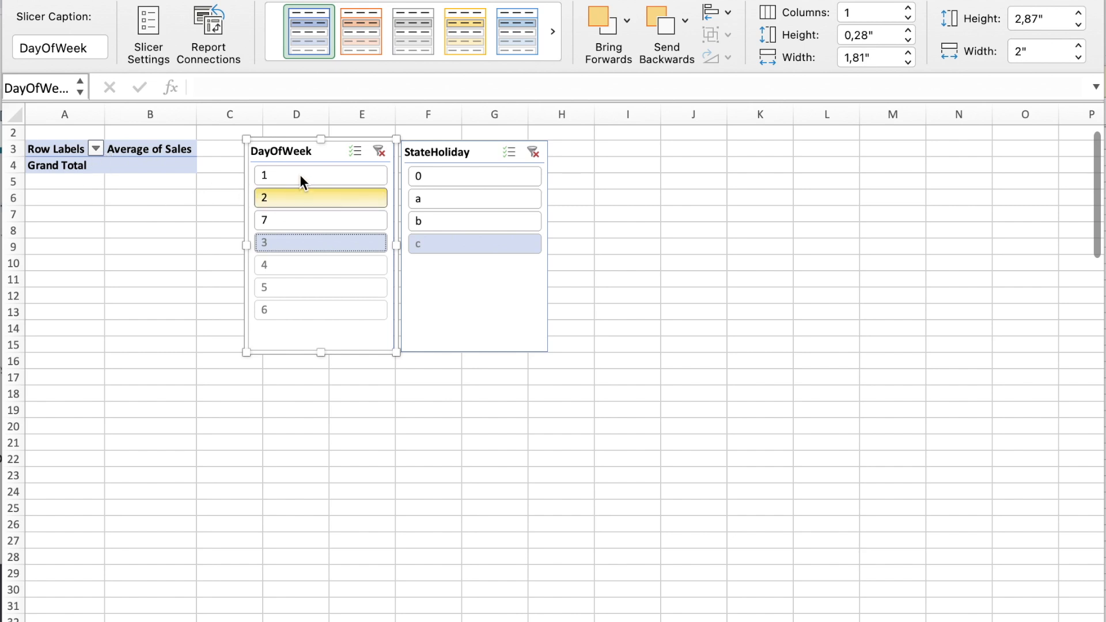
click(282, 174)
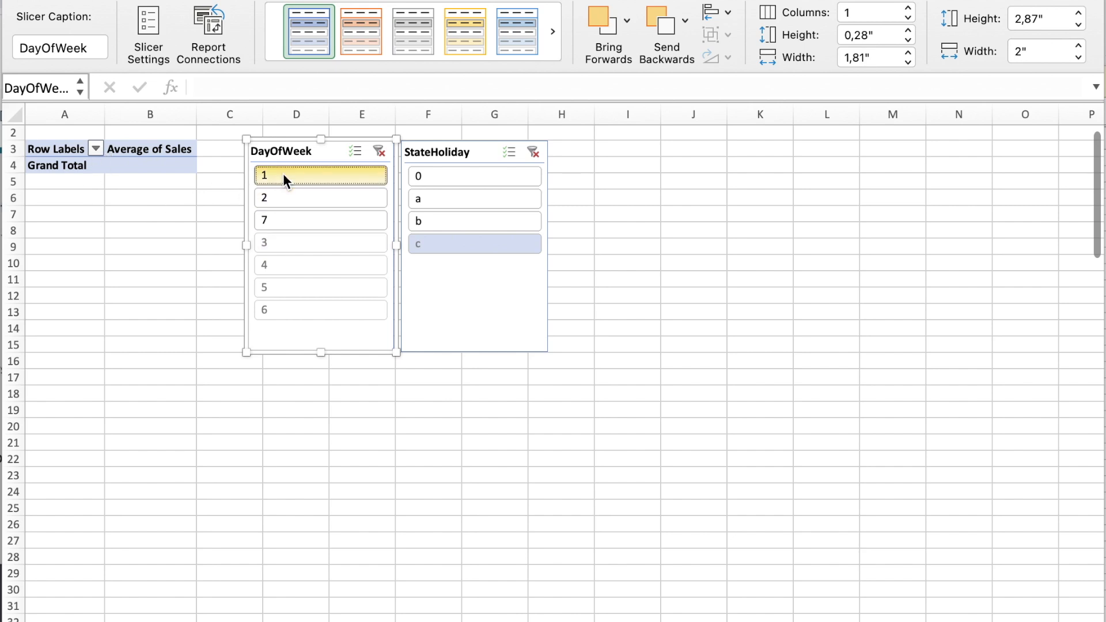
click(284, 195)
click(285, 221)
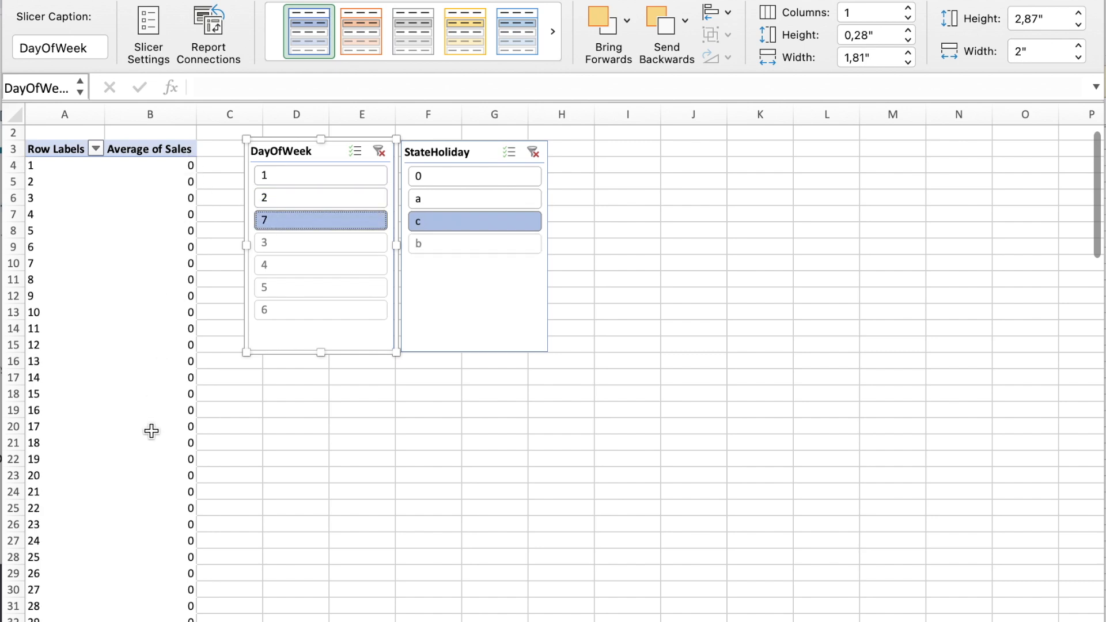
scroll(151, 431, down, 2)
scroll(151, 431, up, 2)
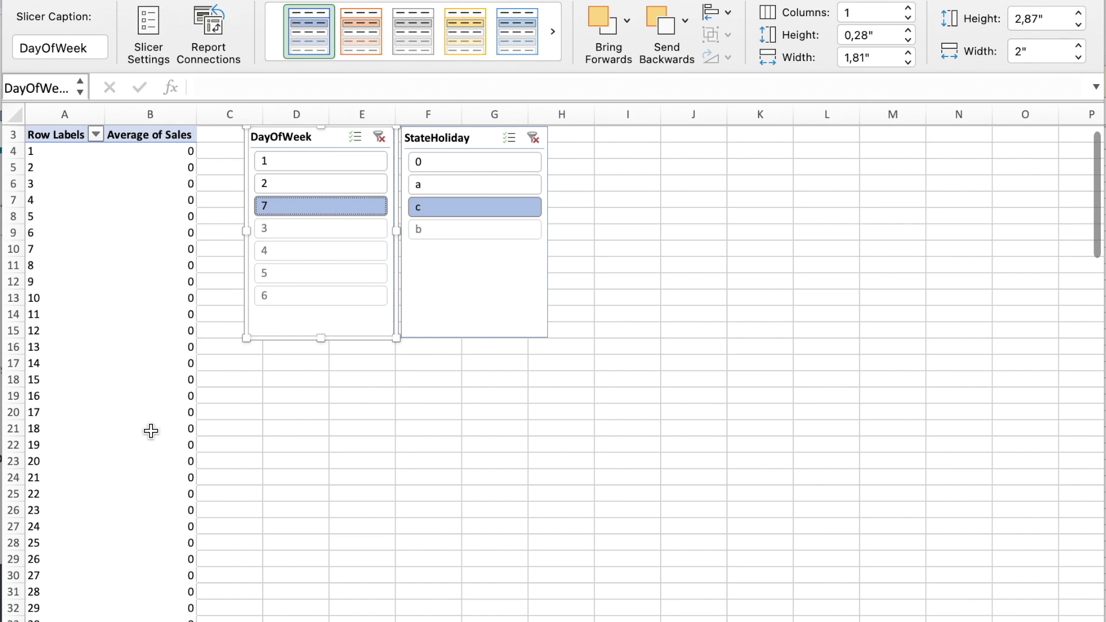
scroll(151, 431, down, 6)
scroll(151, 431, down, 10)
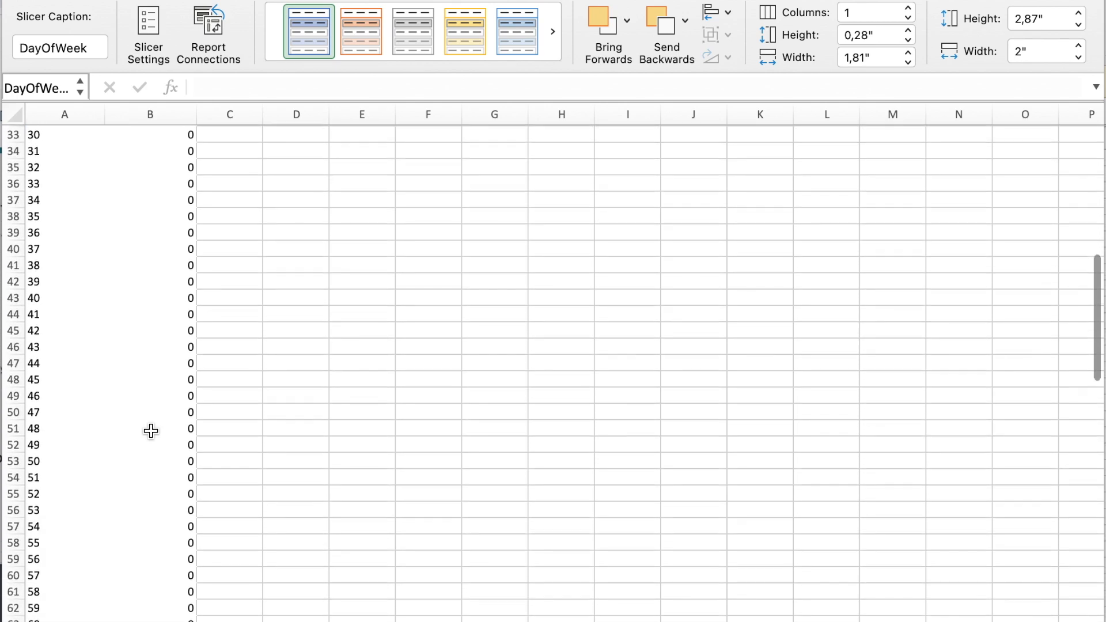
scroll(151, 430, up, 10)
scroll(150, 431, up, 6)
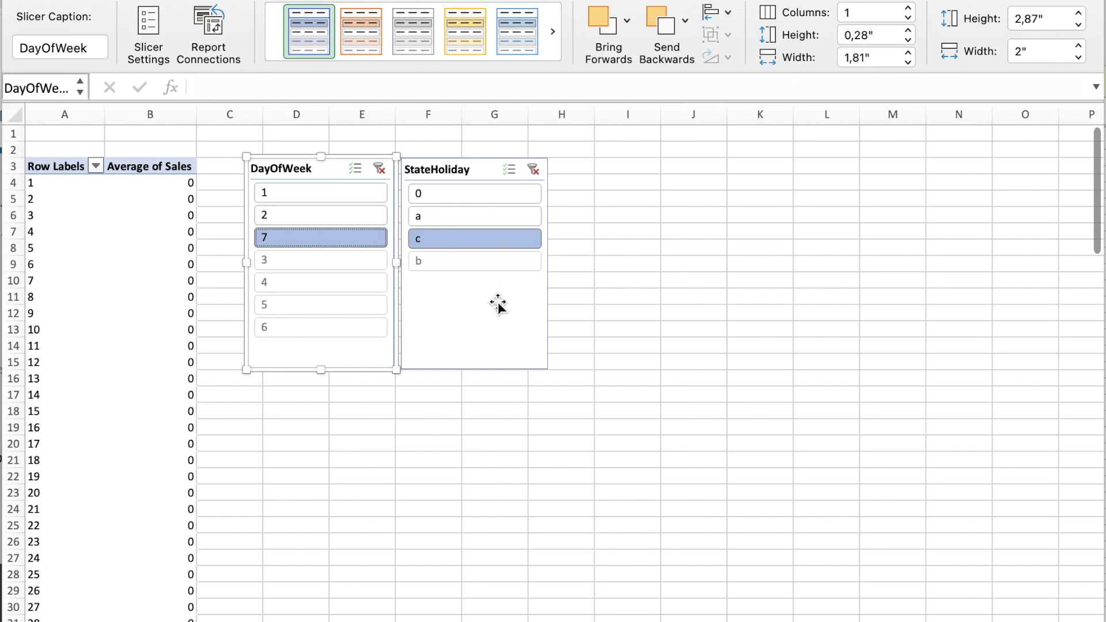
Step: Clear the filters on both slicers and filter the pivot table by DayOfWeek 7 only
click(533, 168)
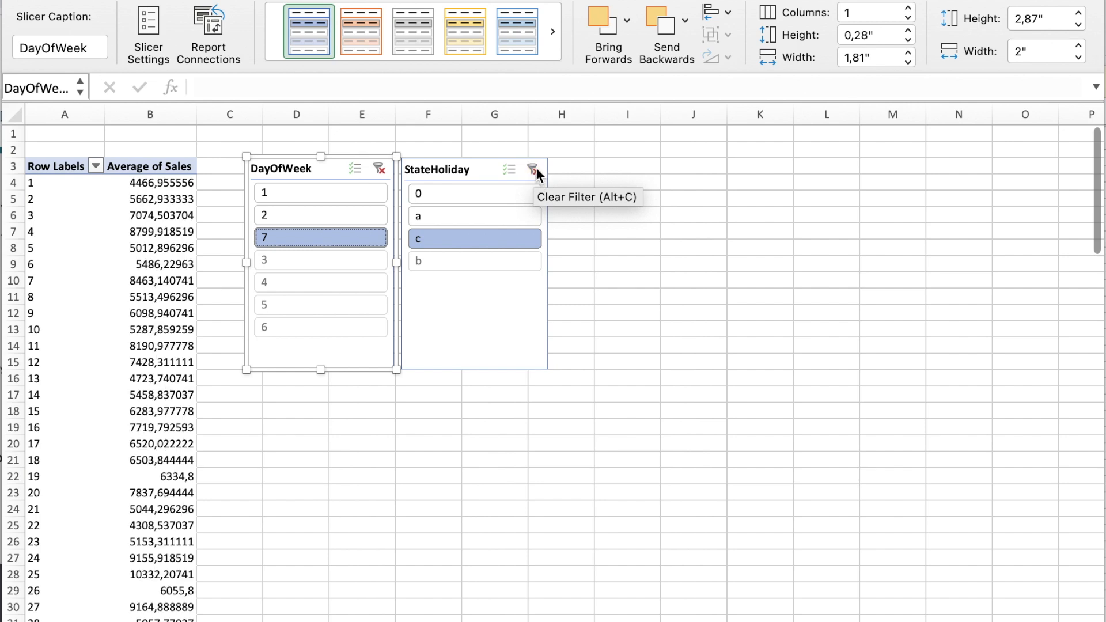
click(383, 166)
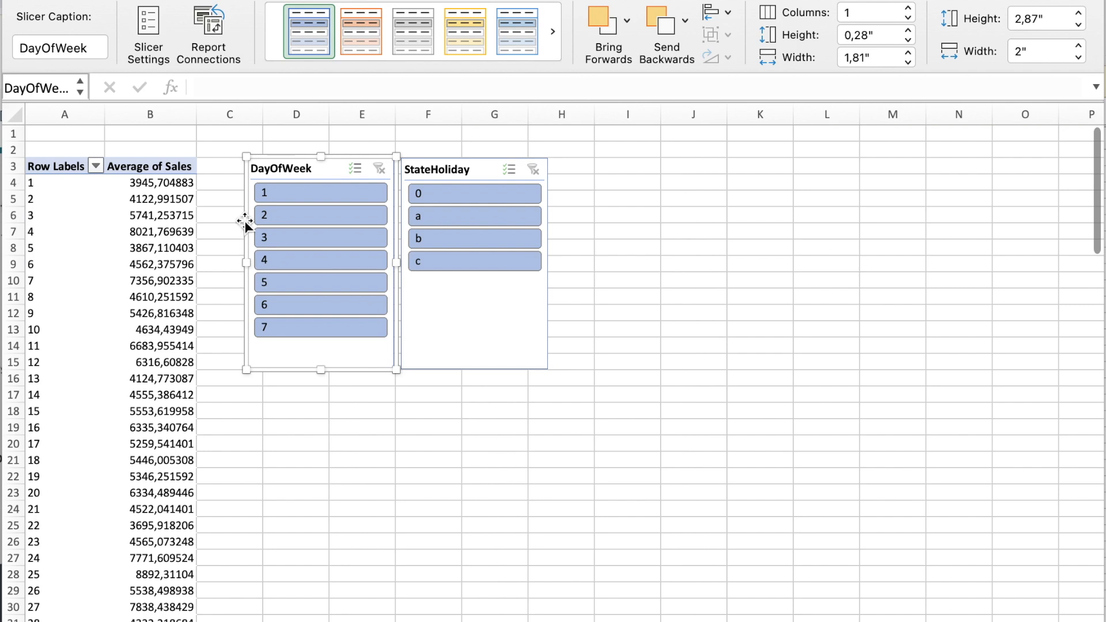
click(289, 326)
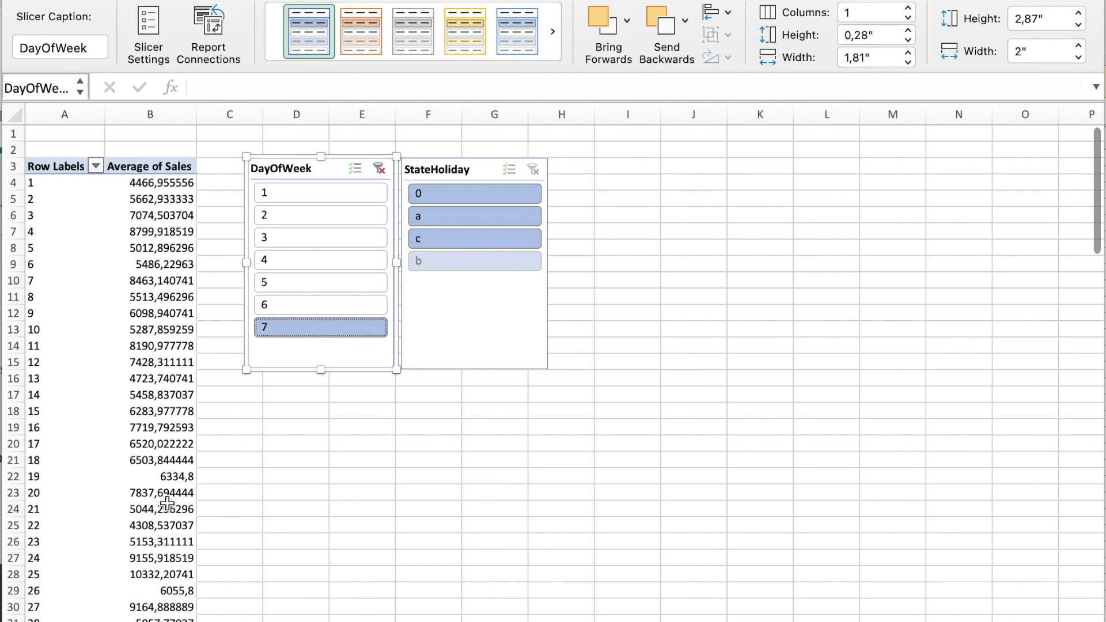
scroll(171, 542, down, 5)
scroll(172, 539, up, 5)
Step: Add the StateHoliday c filter and look through the stores for non-zero average sales, selecting the row of store 85
click(458, 239)
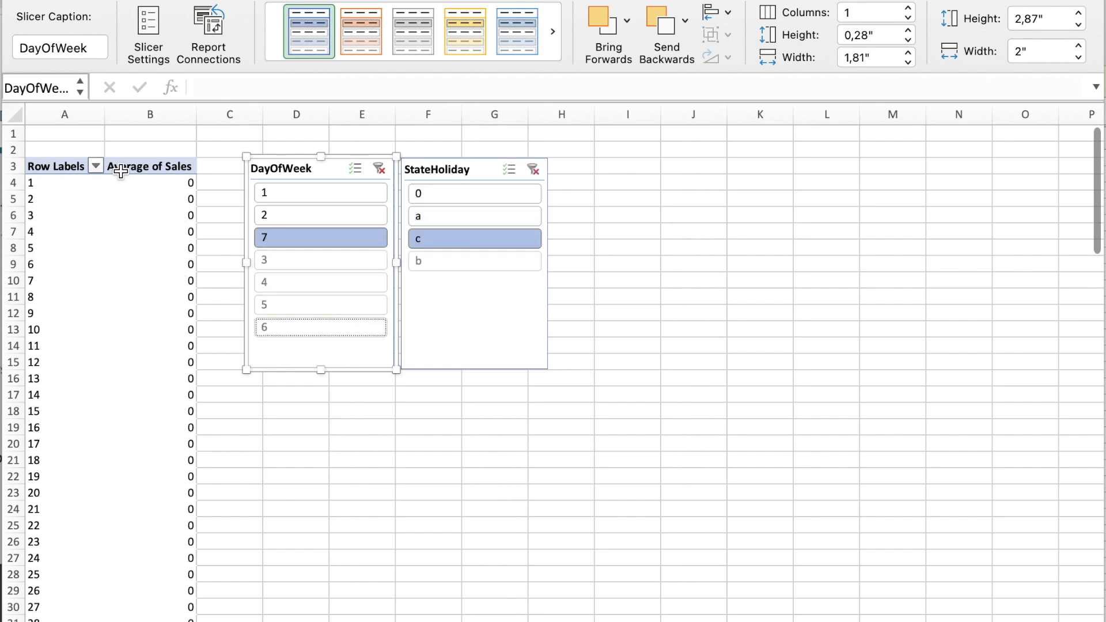
scroll(151, 407, down, 10)
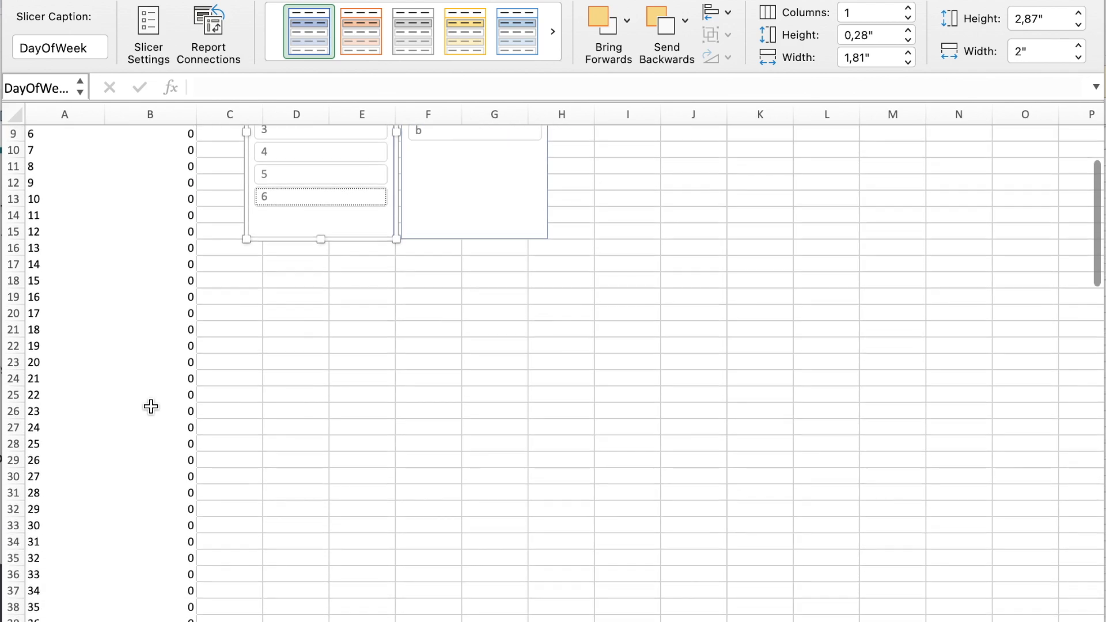
scroll(151, 407, down, 10)
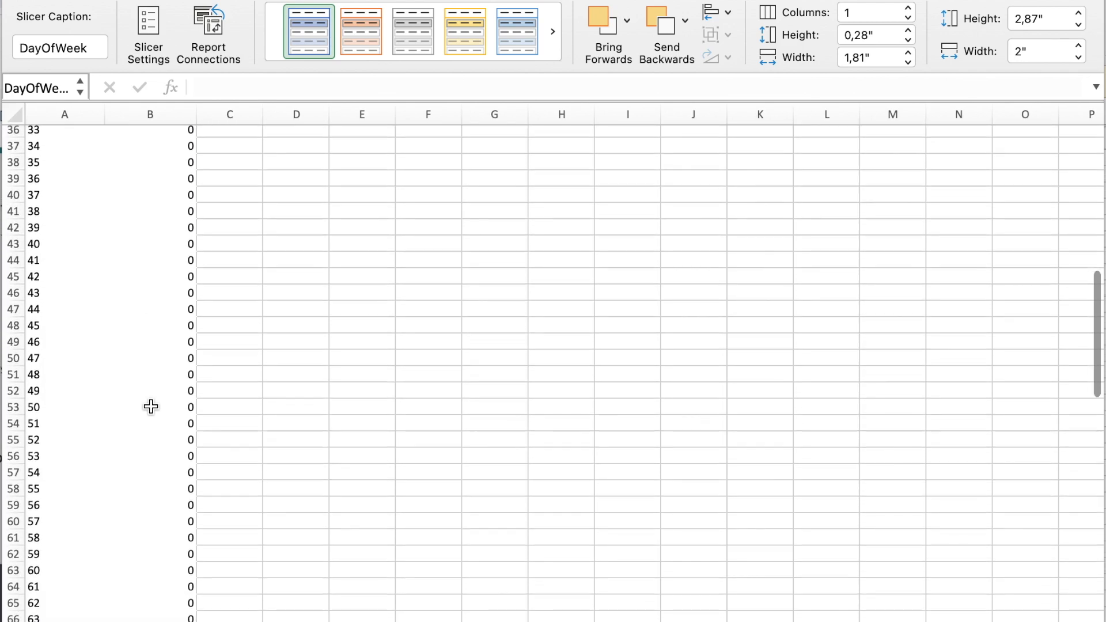
scroll(151, 407, down, 8)
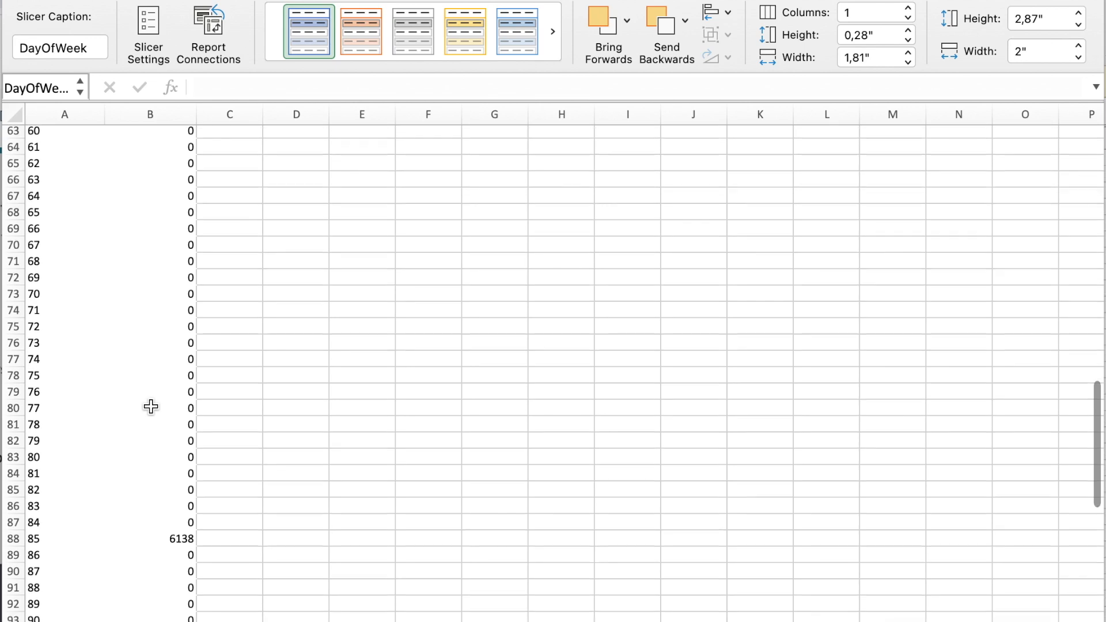
click(5, 525)
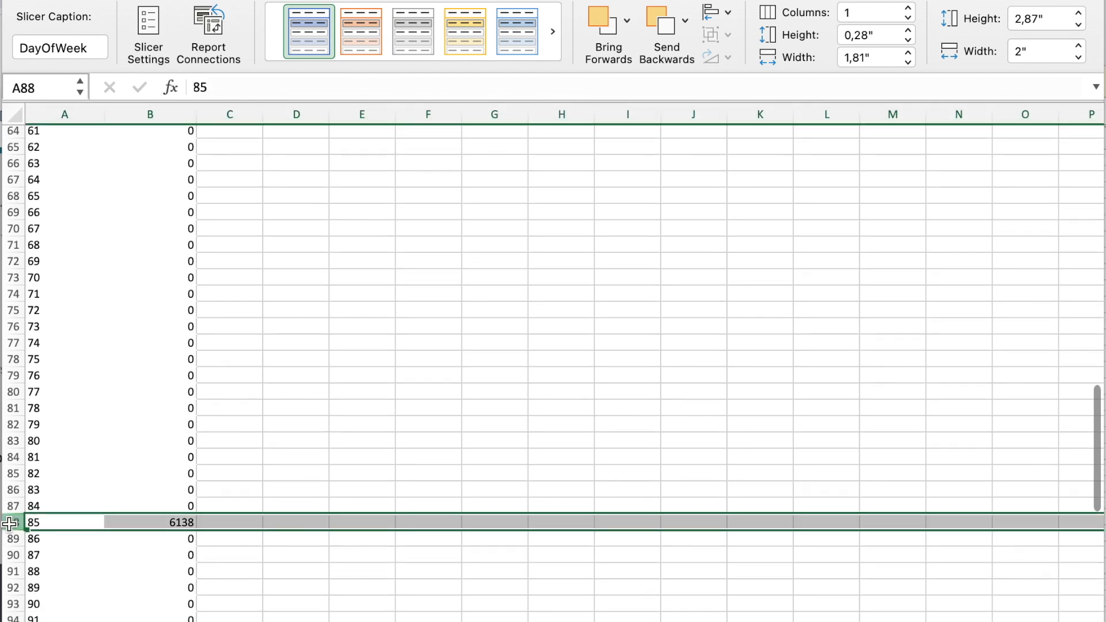
scroll(165, 557, down, 3)
scroll(166, 557, down, 1)
scroll(165, 556, up, 15)
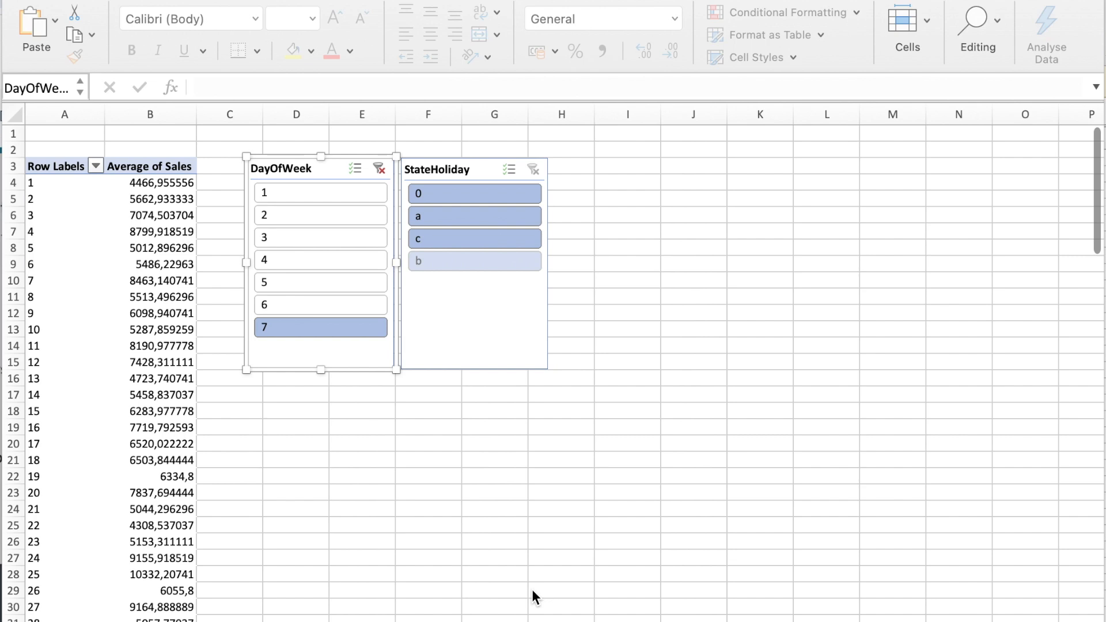
Step: Clear both slicers' filters and filter the pivot table by StateHoliday a, followed by b alone
click(379, 168)
click(531, 170)
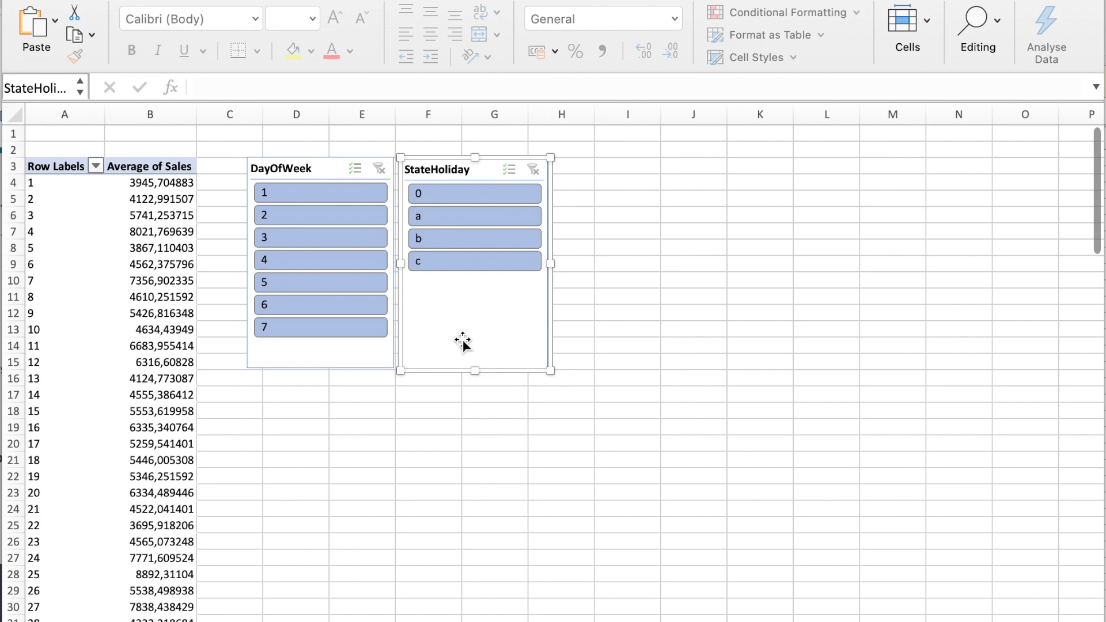
click(463, 215)
click(464, 244)
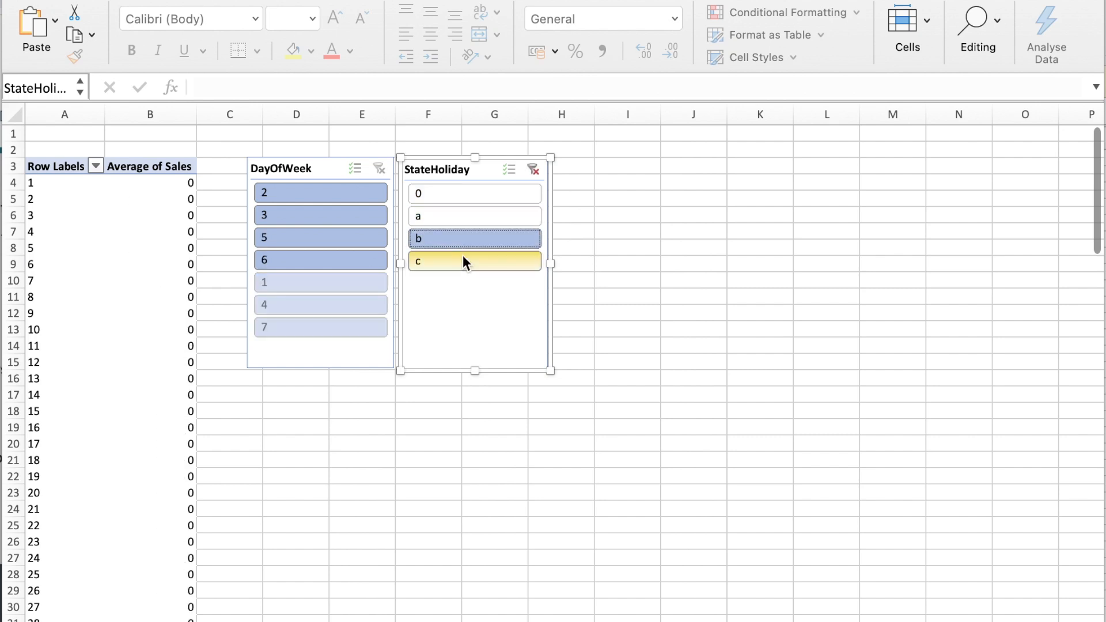
Step: Enable multi-select on the StateHoliday slicer to filter by a, b and c together, and clear that filter again
click(507, 170)
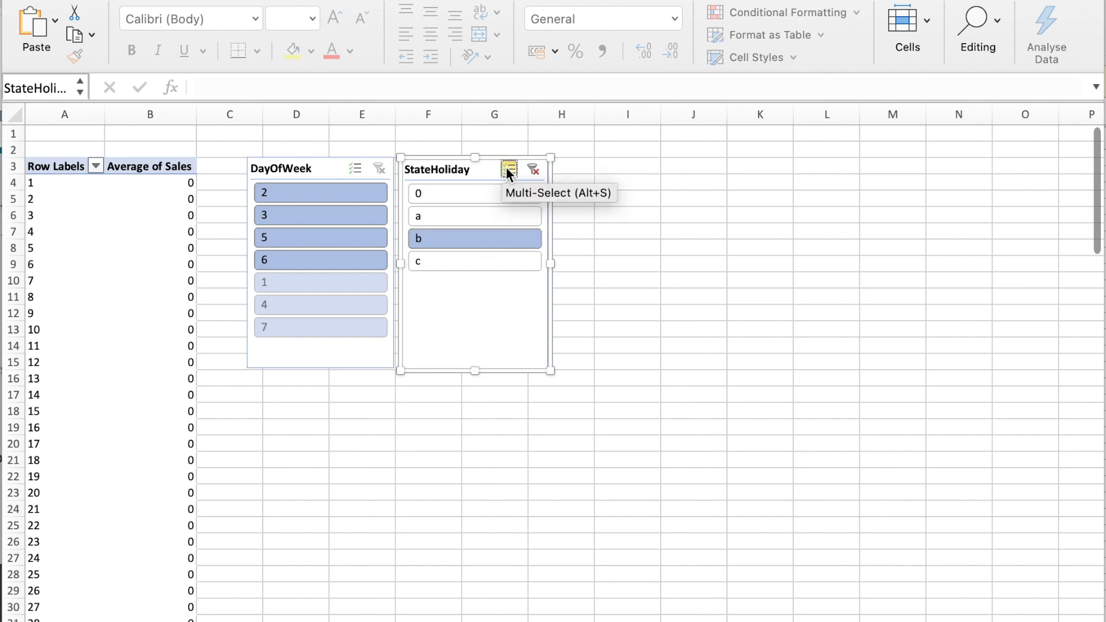
click(464, 216)
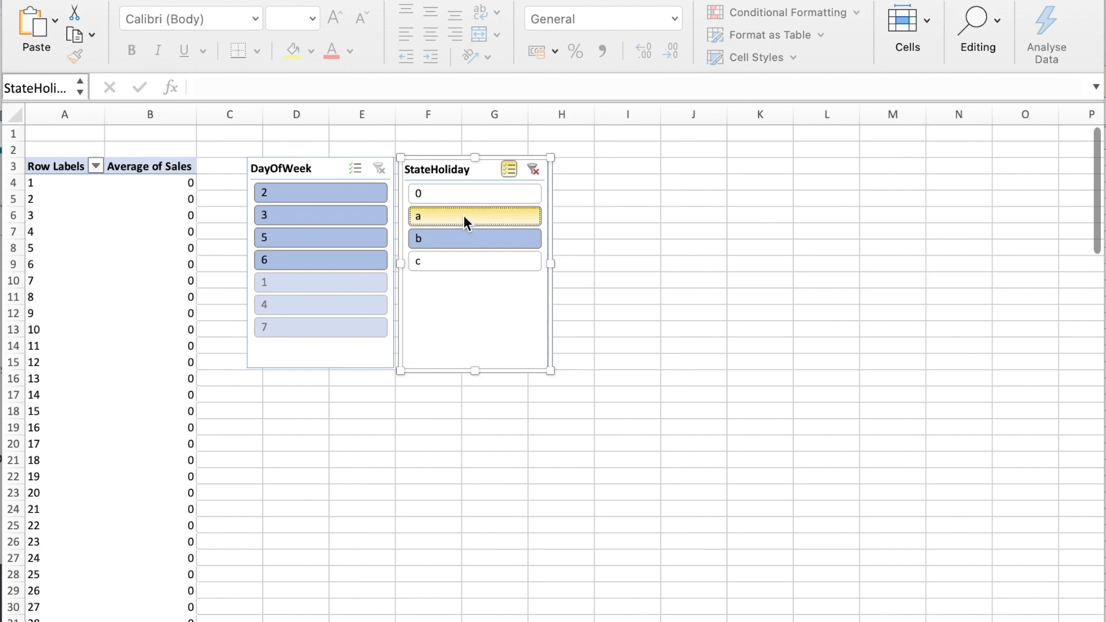
click(464, 261)
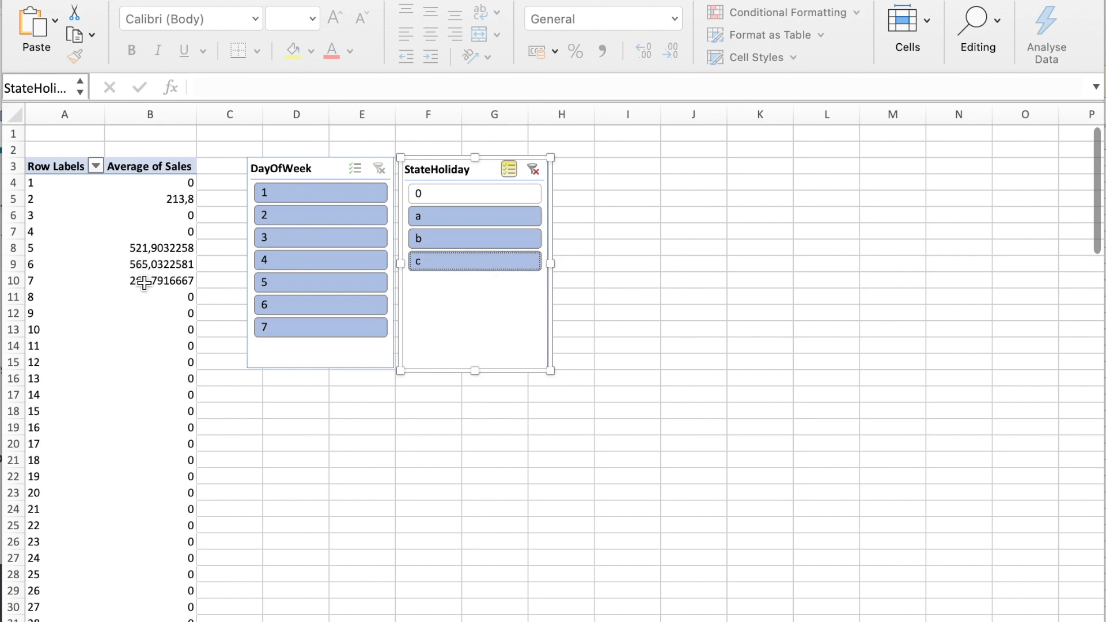
click(534, 168)
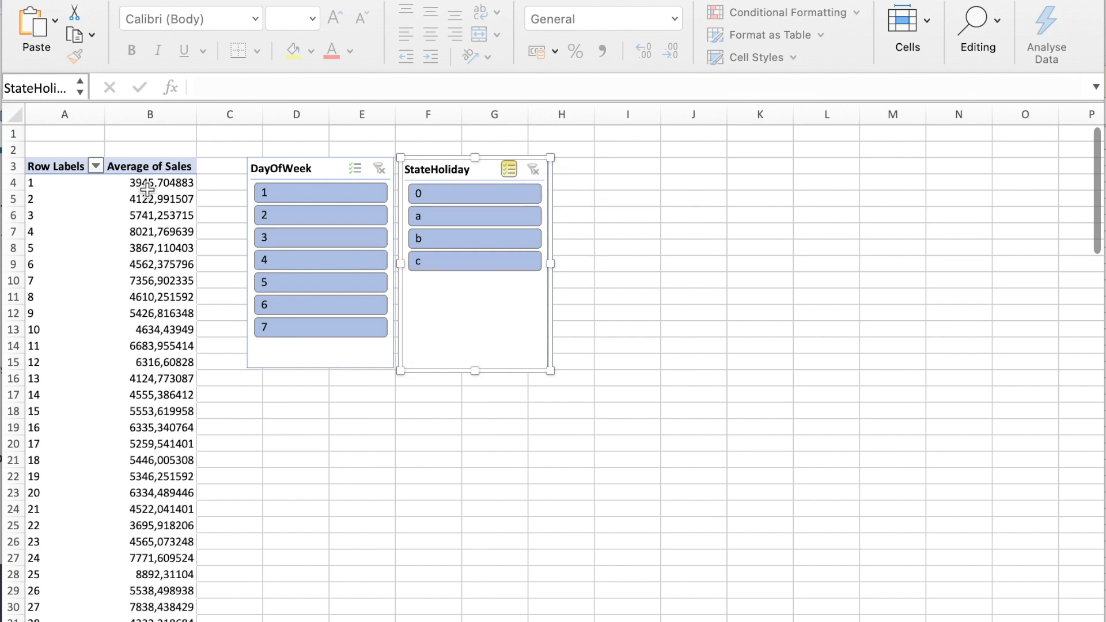